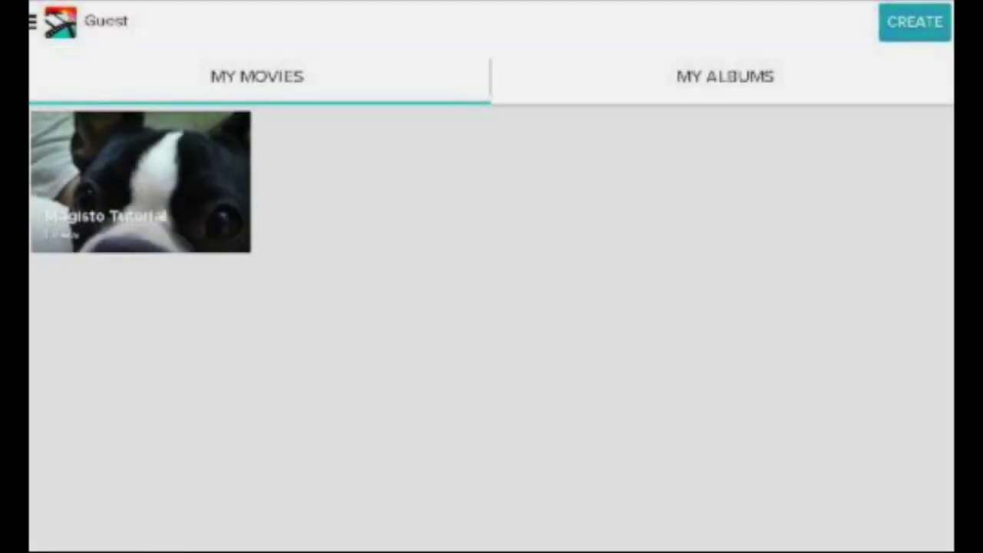
Step: Start a new movie from My Movies to reach the Select Footage gallery
{"action": "left_click", "coordinate": [59, 22]}
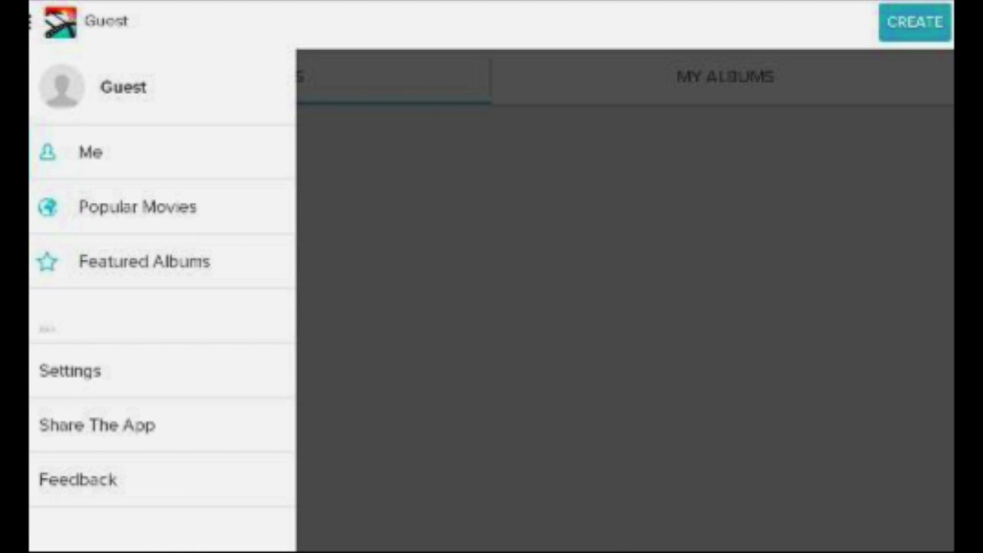
{"action": "key", "text": "Escape"}
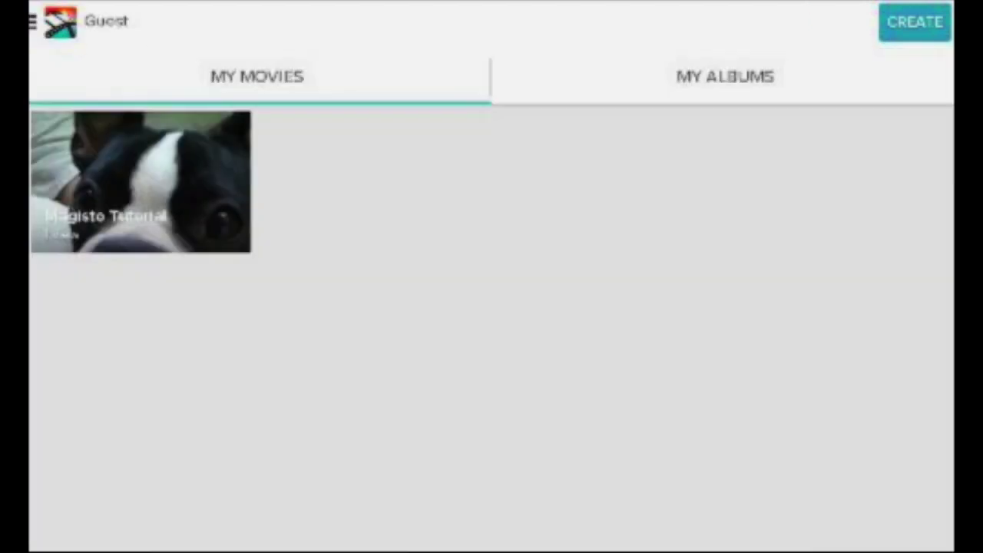
{"action": "left_click", "coordinate": [914, 22]}
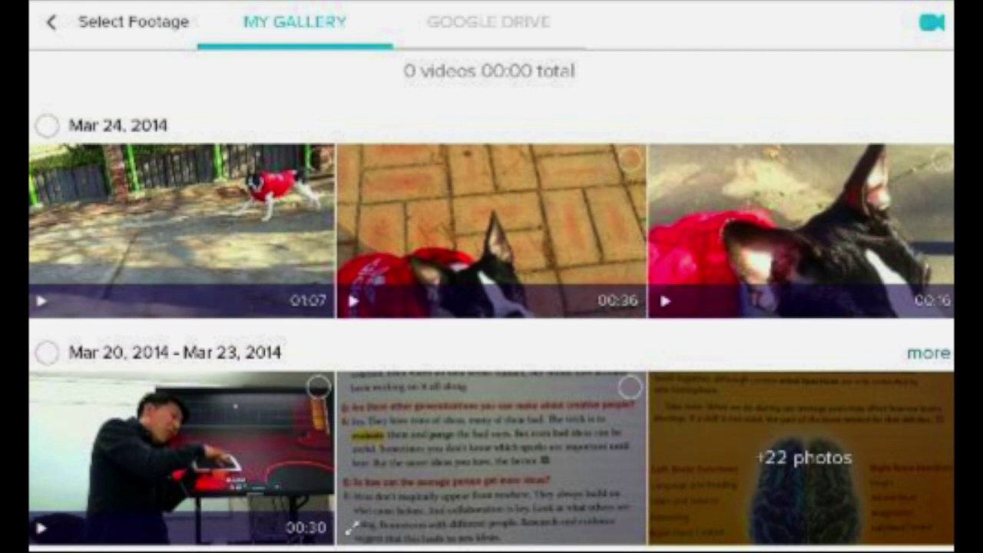
Step: Select the three Mar 24, 2014 dog videos, totalling 01:59
{"action": "left_click", "coordinate": [243, 212]}
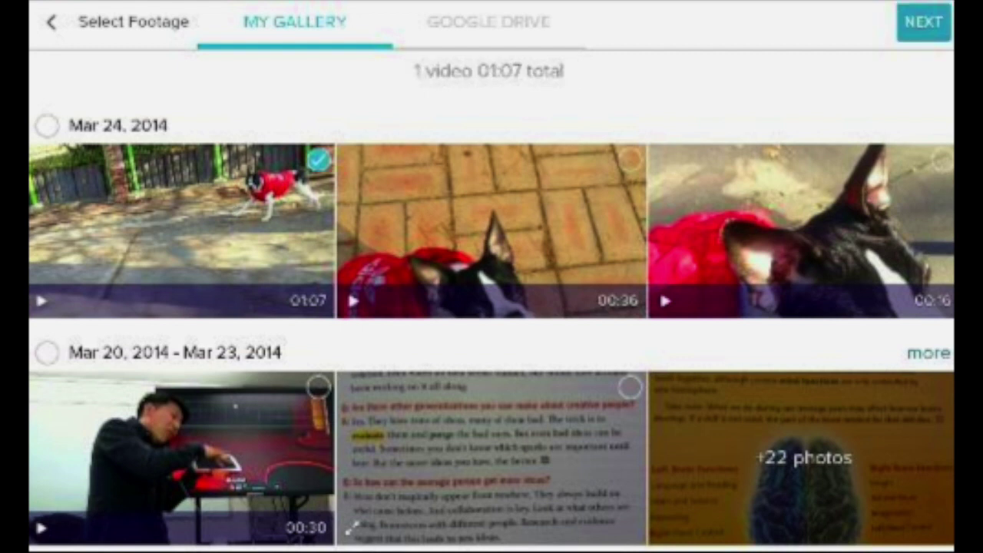
{"action": "left_click", "coordinate": [557, 204]}
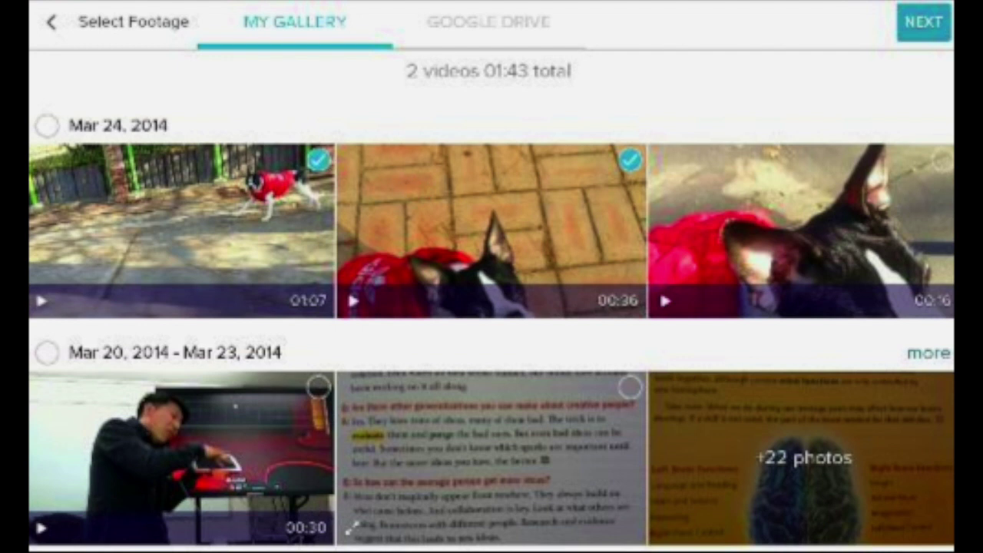
{"action": "left_click_drag", "start_coordinate": [423, 88], "coordinate": [482, 103]}
{"action": "left_click", "coordinate": [726, 195]}
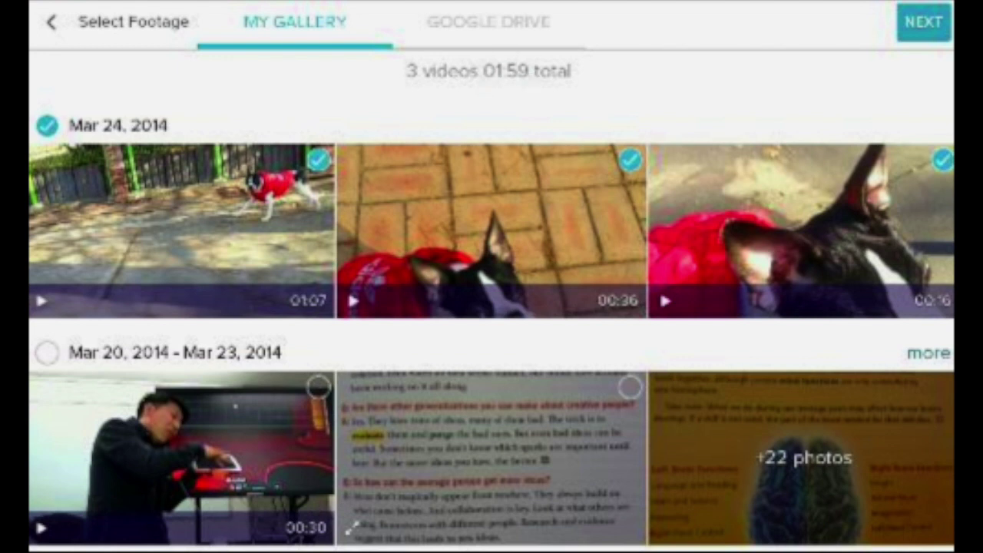
Step: Add both Feb 24 photos plus one Feb 22 and one Jan 19 dog photo, then continue
{"action": "scroll", "coordinate": [491, 322], "scroll_direction": "down", "scroll_amount": 10}
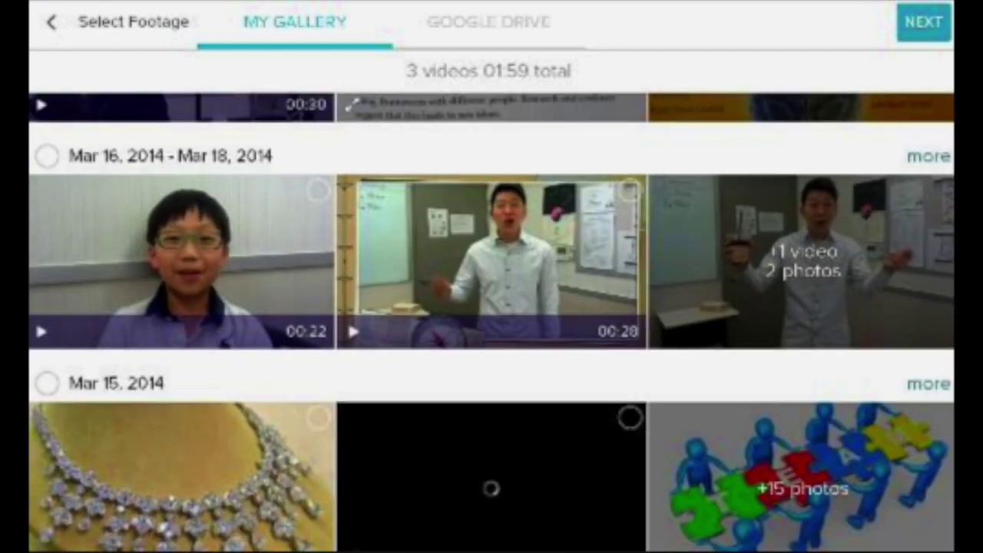
{"action": "scroll", "coordinate": [742, 305], "scroll_direction": "down", "scroll_amount": 10}
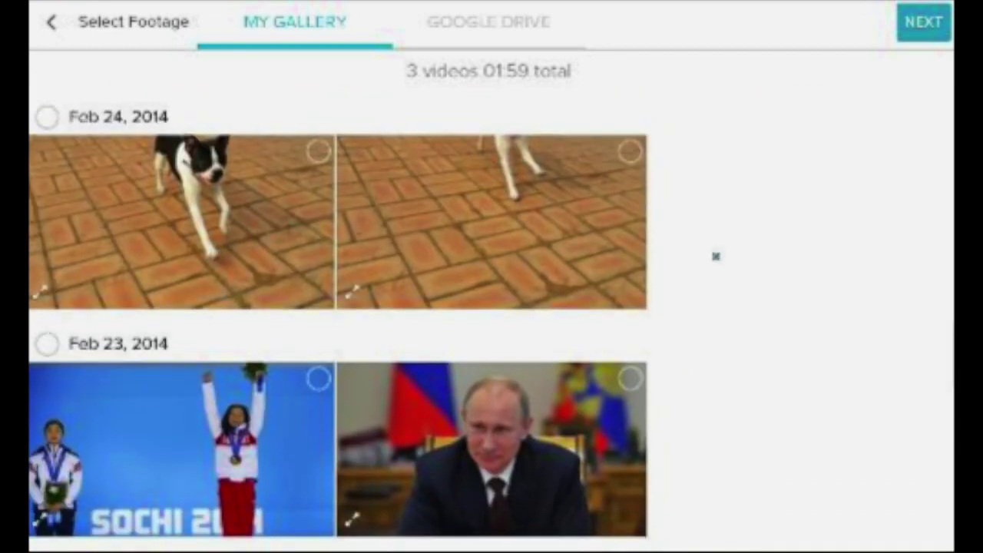
{"action": "left_click", "coordinate": [47, 116]}
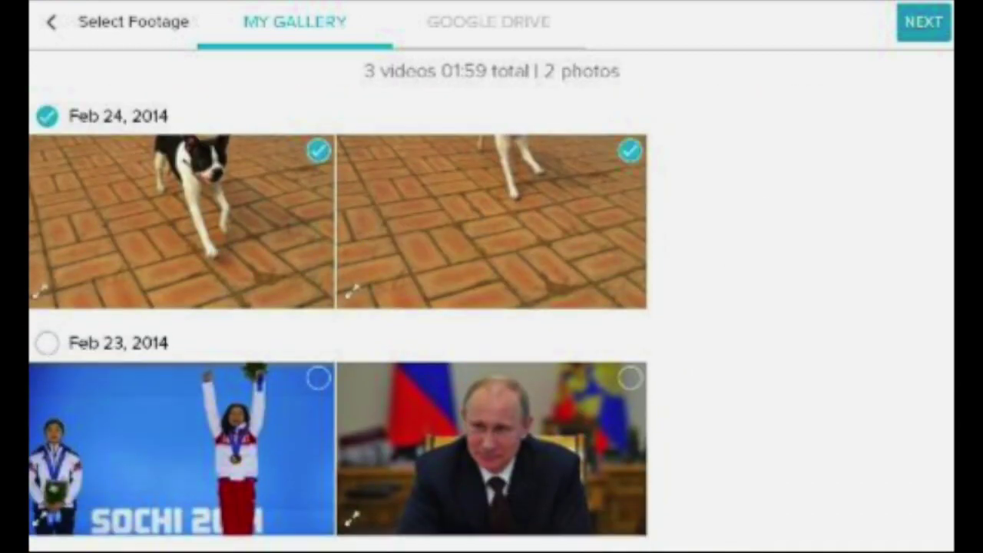
{"action": "scroll", "coordinate": [721, 307], "scroll_direction": "down", "scroll_amount": 5}
{"action": "scroll", "coordinate": [735, 352], "scroll_direction": "down", "scroll_amount": 1}
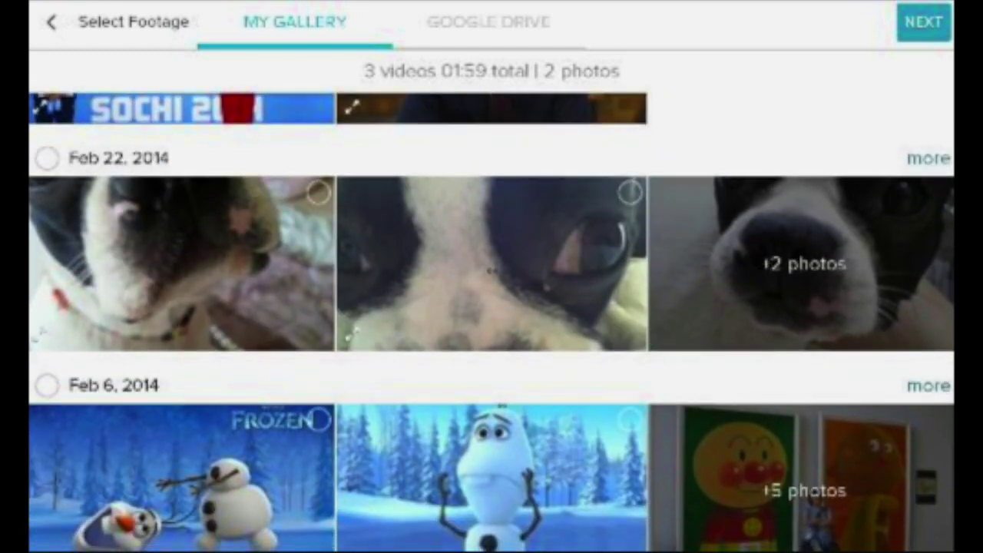
{"action": "left_click", "coordinate": [460, 276]}
{"action": "scroll", "coordinate": [707, 410], "scroll_direction": "down", "scroll_amount": 6}
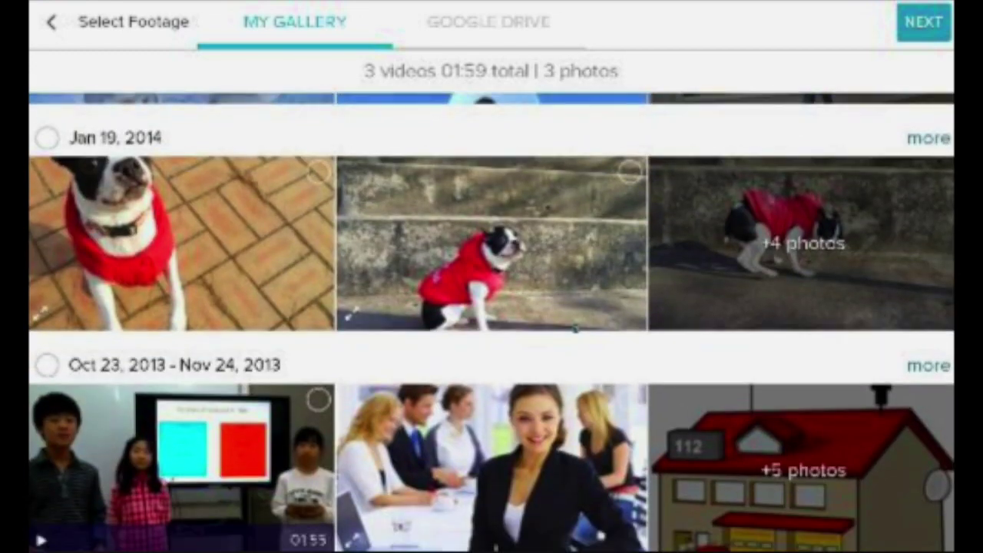
{"action": "left_click", "coordinate": [273, 243]}
{"action": "scroll", "coordinate": [684, 229], "scroll_direction": "up", "scroll_amount": 4}
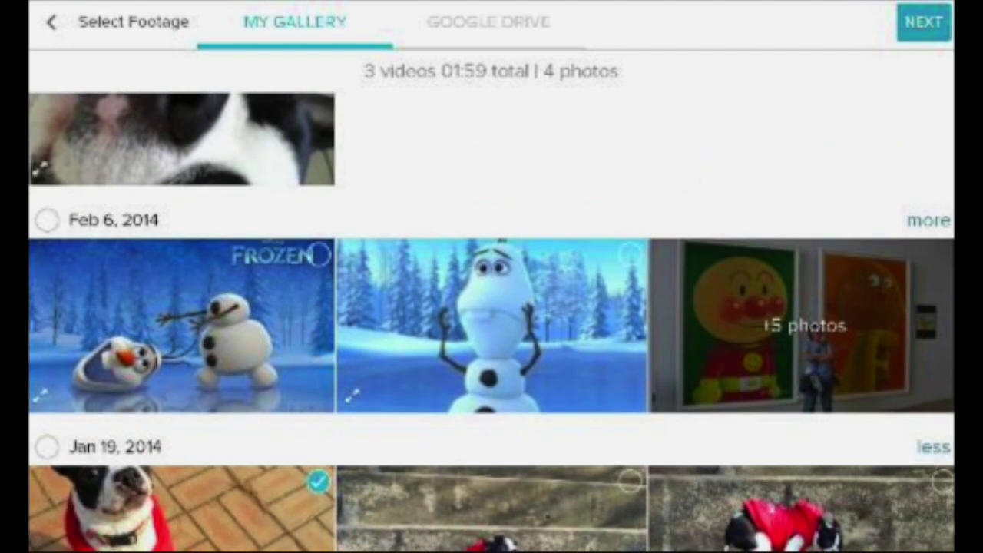
{"action": "left_click", "coordinate": [904, 30]}
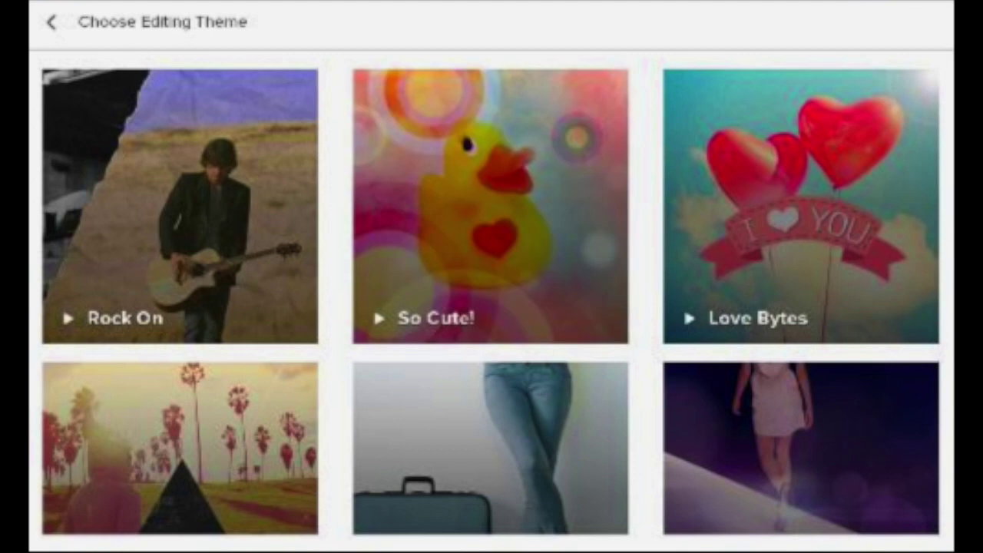
Step: Pick the Indie tile from the editing theme grid
{"action": "scroll", "coordinate": [491, 292], "scroll_direction": "down", "scroll_amount": 6}
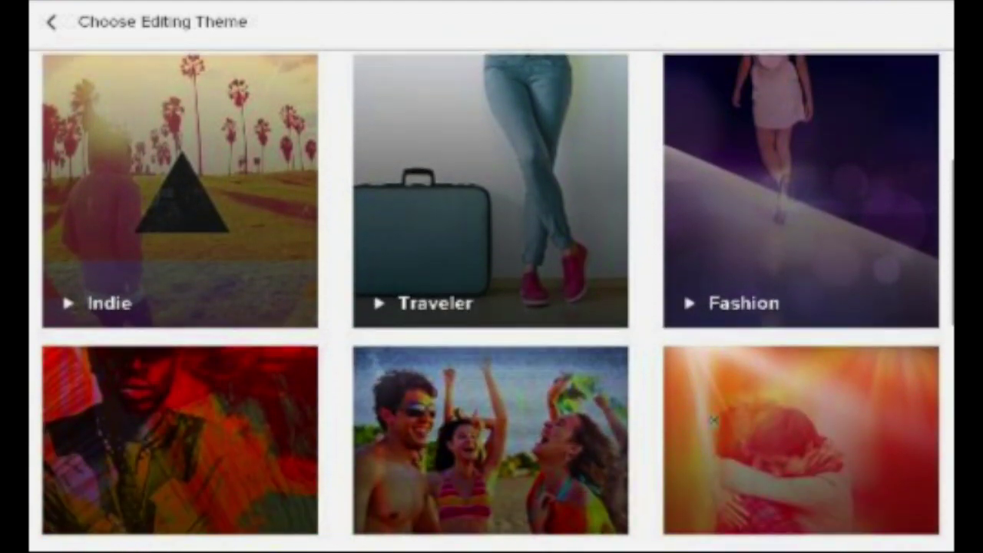
{"action": "scroll", "coordinate": [491, 292], "scroll_direction": "down", "scroll_amount": 2}
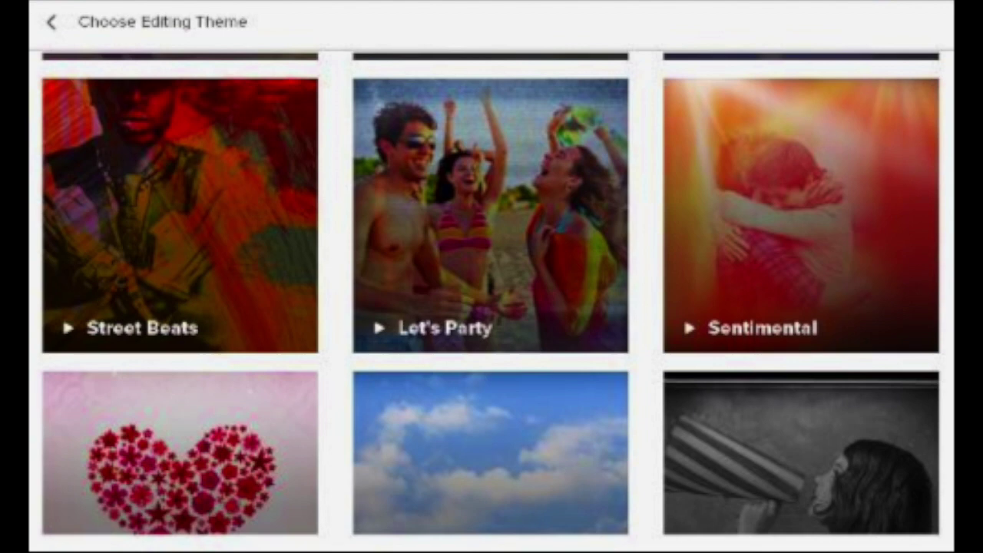
{"action": "scroll", "coordinate": [491, 291], "scroll_direction": "up", "scroll_amount": 6}
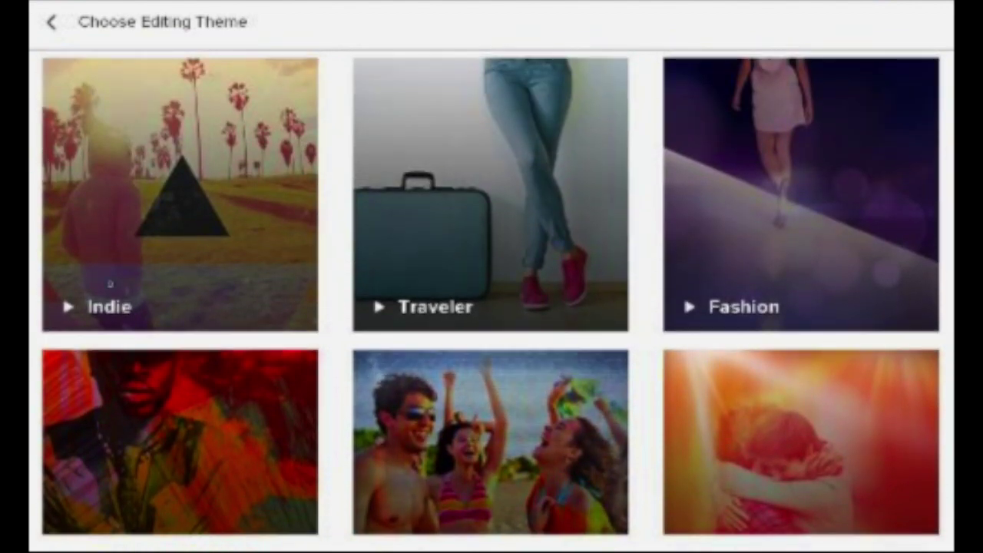
{"action": "left_click", "coordinate": [123, 303]}
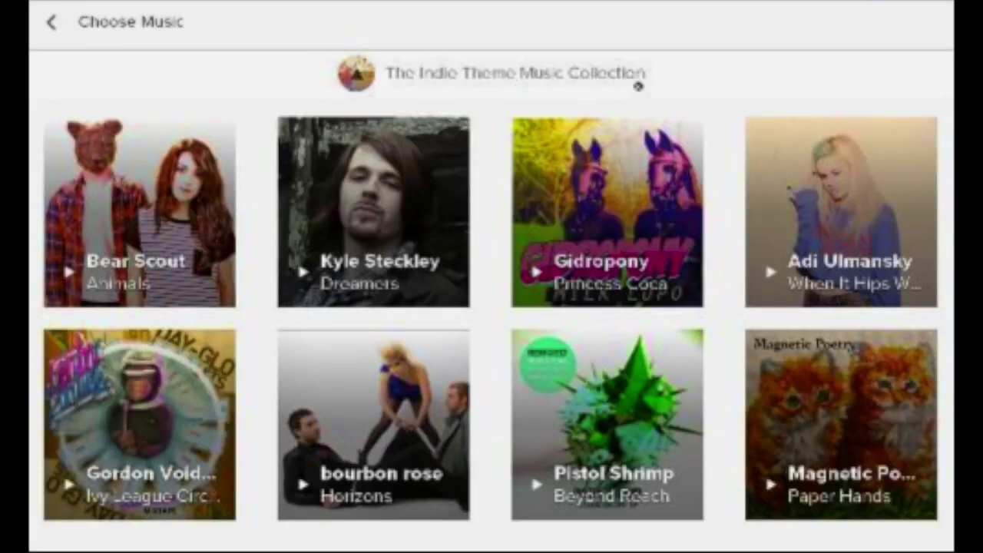
Step: Choose Bear Scout's 'Animals' from The Indie Theme Music Collection as the soundtrack
{"action": "scroll", "coordinate": [664, 407], "scroll_direction": "down", "scroll_amount": 3}
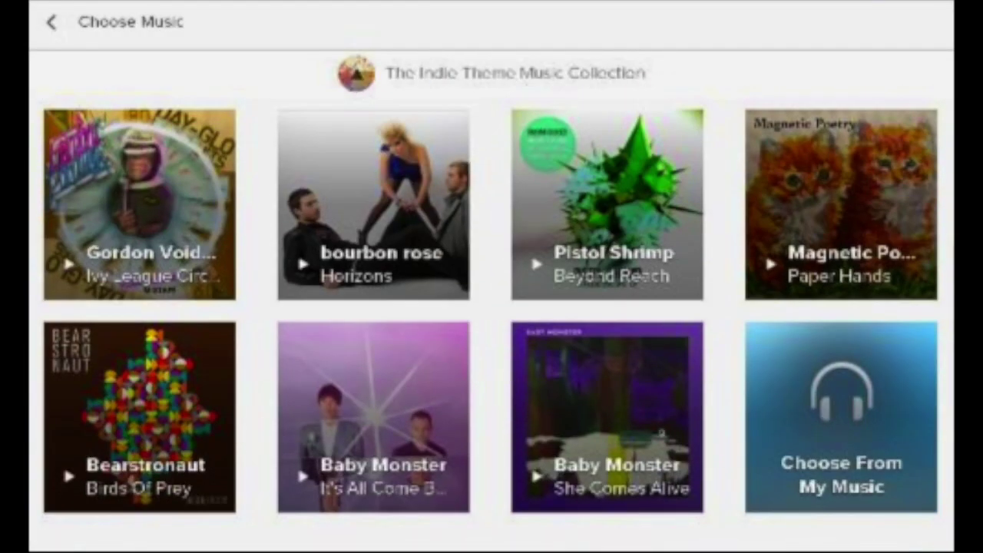
{"action": "scroll", "coordinate": [659, 431], "scroll_direction": "up", "scroll_amount": 3}
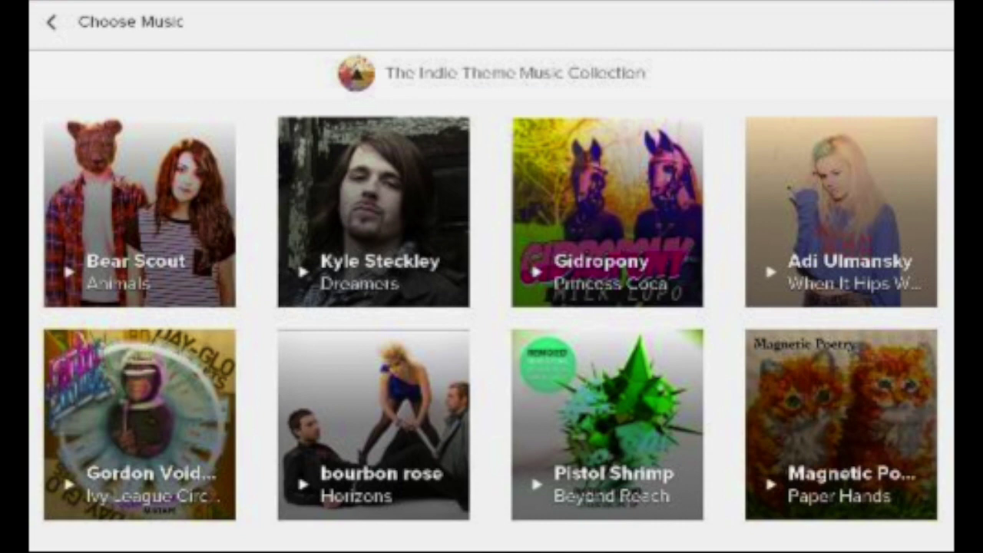
{"action": "scroll", "coordinate": [696, 439], "scroll_direction": "down", "scroll_amount": 3}
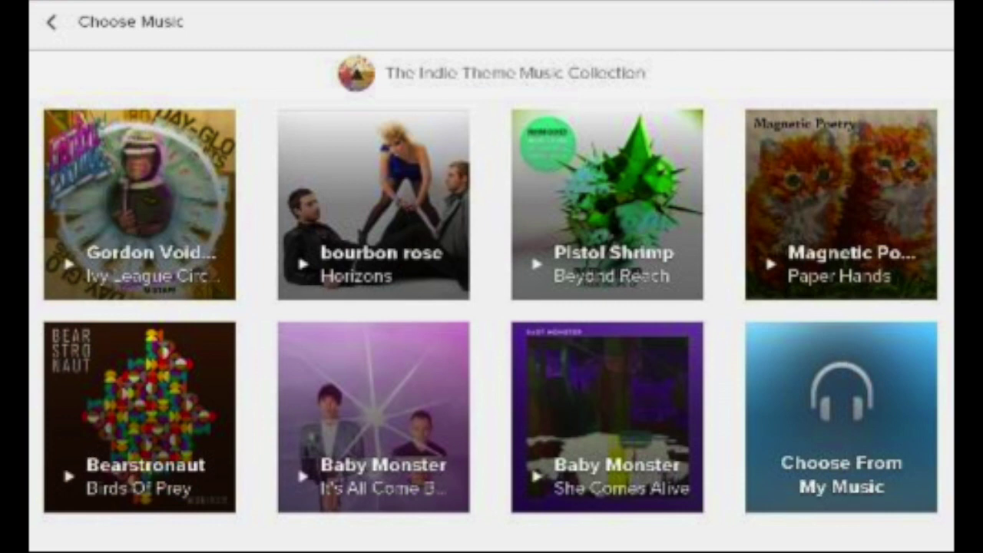
{"action": "scroll", "coordinate": [706, 178], "scroll_direction": "up", "scroll_amount": 3}
{"action": "scroll", "coordinate": [706, 177], "scroll_direction": "down", "scroll_amount": 2}
{"action": "scroll", "coordinate": [491, 307], "scroll_direction": "up", "scroll_amount": 2}
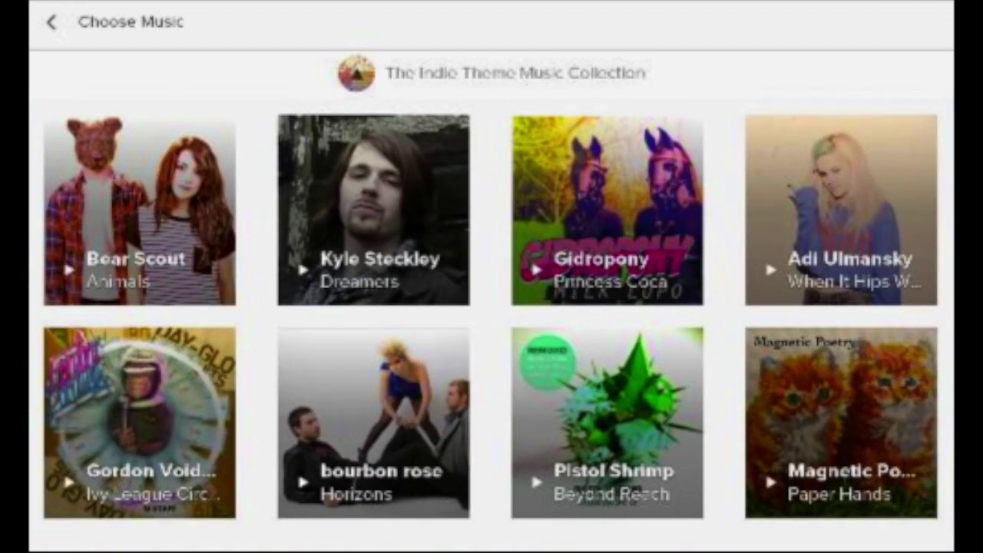
{"action": "scroll", "coordinate": [492, 314], "scroll_direction": "up", "scroll_amount": 1}
{"action": "scroll", "coordinate": [492, 315], "scroll_direction": "down", "scroll_amount": 3}
{"action": "scroll", "coordinate": [491, 315], "scroll_direction": "up", "scroll_amount": 3}
{"action": "left_click", "coordinate": [139, 212]}
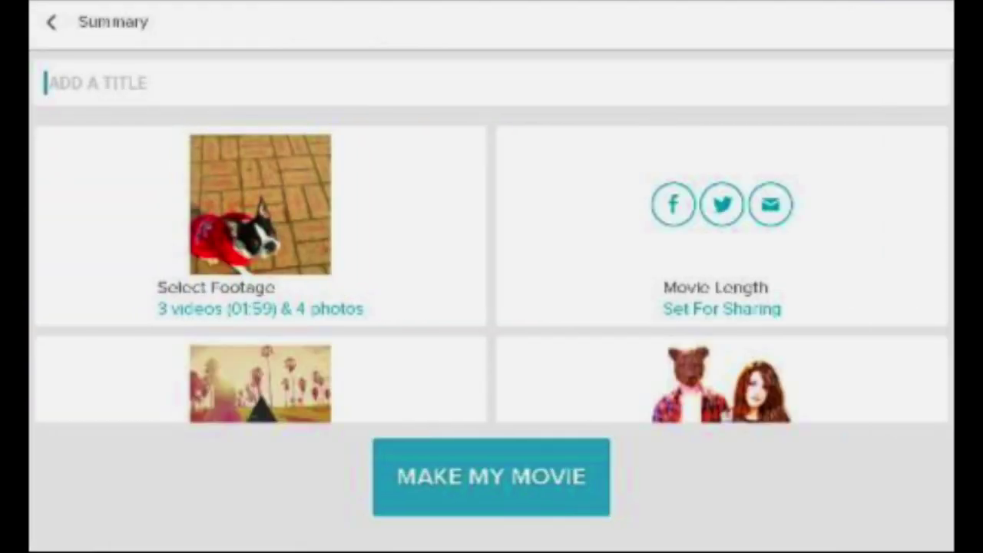
Step: Enter 'title' in the ADD A TITLE field and confirm it
{"action": "left_click", "coordinate": [299, 85]}
{"action": "type", "text": "title"}
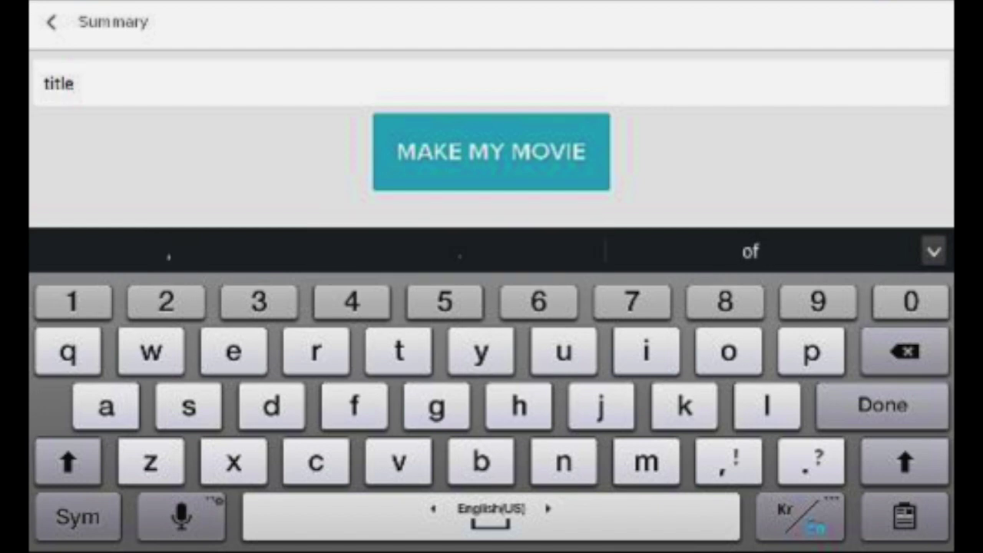
{"action": "key", "text": "Return"}
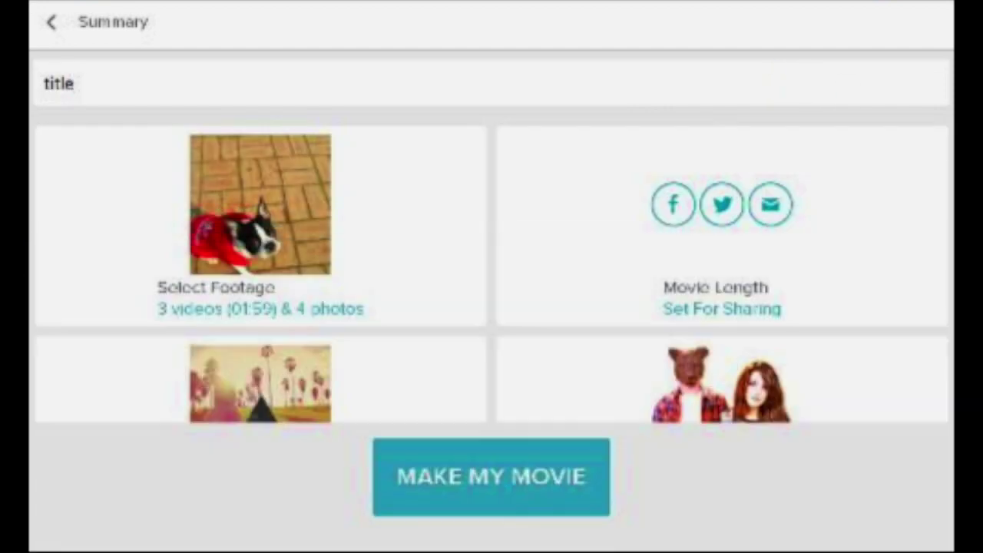
Step: Scroll the Summary to review 3 videos (01:59), 4 photos, Indie theme and Bear Scout soundtrack
{"action": "scroll", "coordinate": [377, 390], "scroll_direction": "down", "scroll_amount": 2}
{"action": "scroll", "coordinate": [439, 161], "scroll_direction": "down", "scroll_amount": 1}
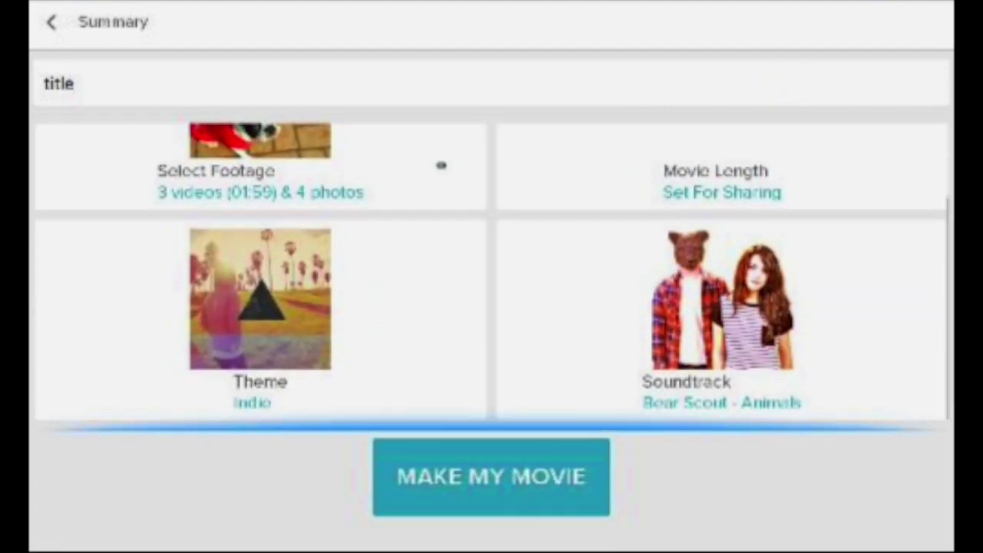
{"action": "scroll", "coordinate": [372, 239], "scroll_direction": "up", "scroll_amount": 2}
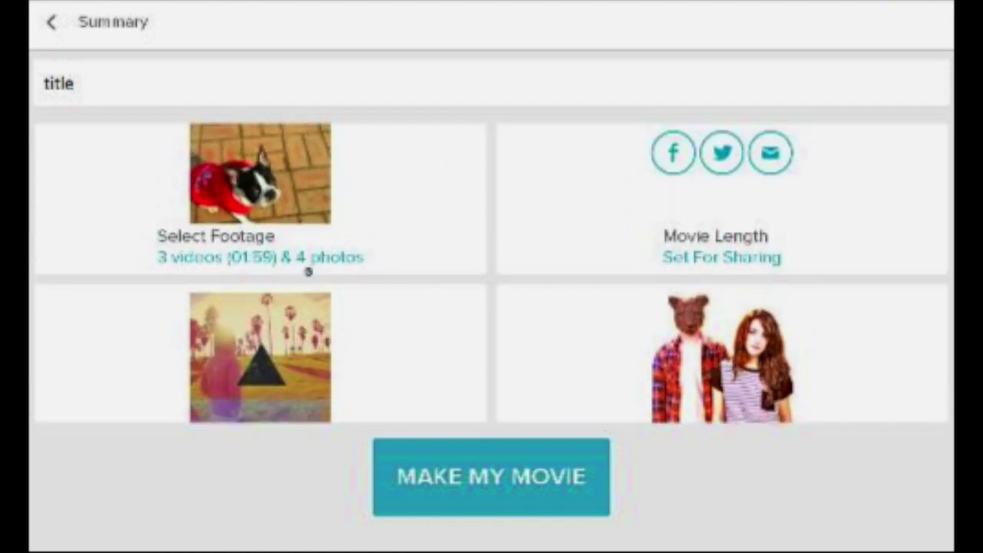
{"action": "scroll", "coordinate": [272, 372], "scroll_direction": "down", "scroll_amount": 2}
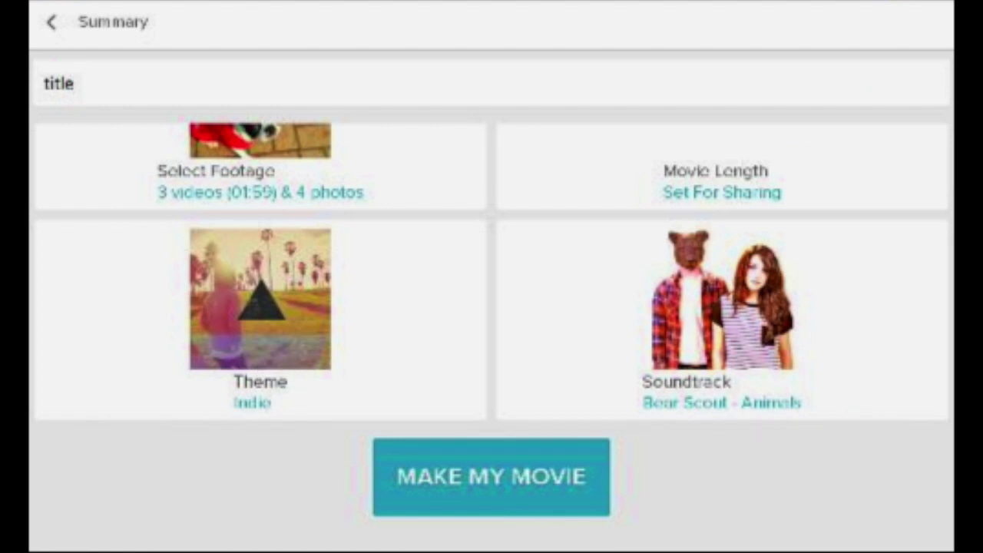
{"action": "scroll", "coordinate": [661, 412], "scroll_direction": "down", "scroll_amount": 1}
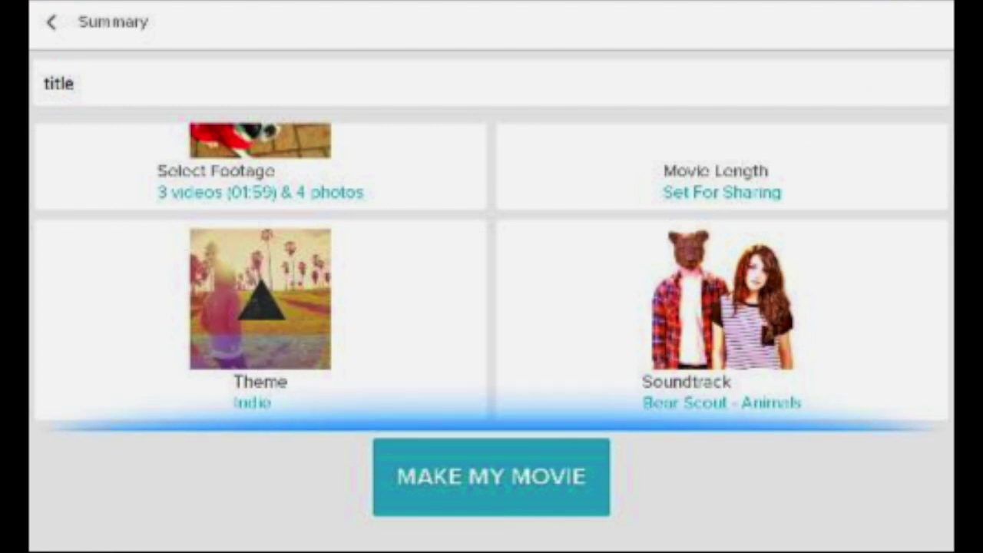
{"action": "scroll", "coordinate": [491, 269], "scroll_direction": "up", "scroll_amount": 3}
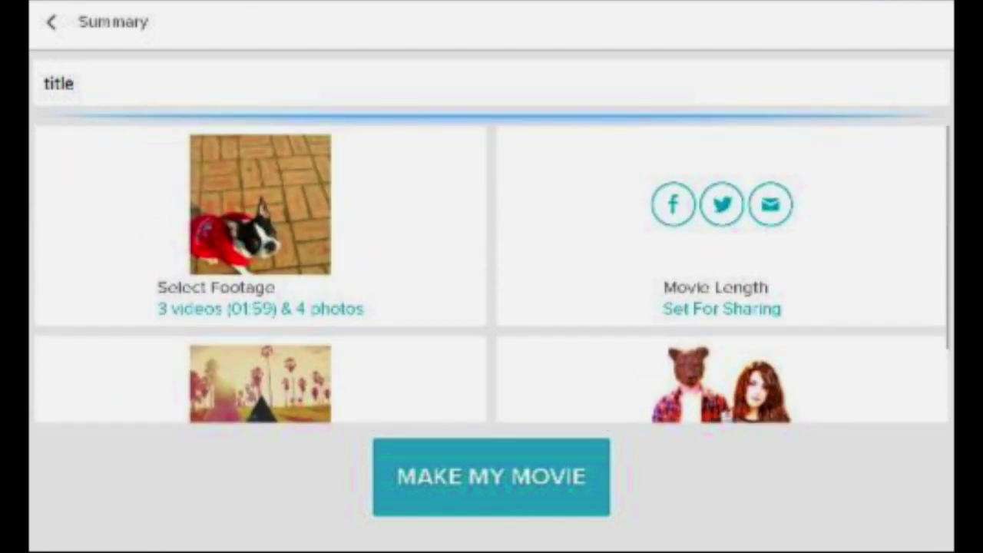